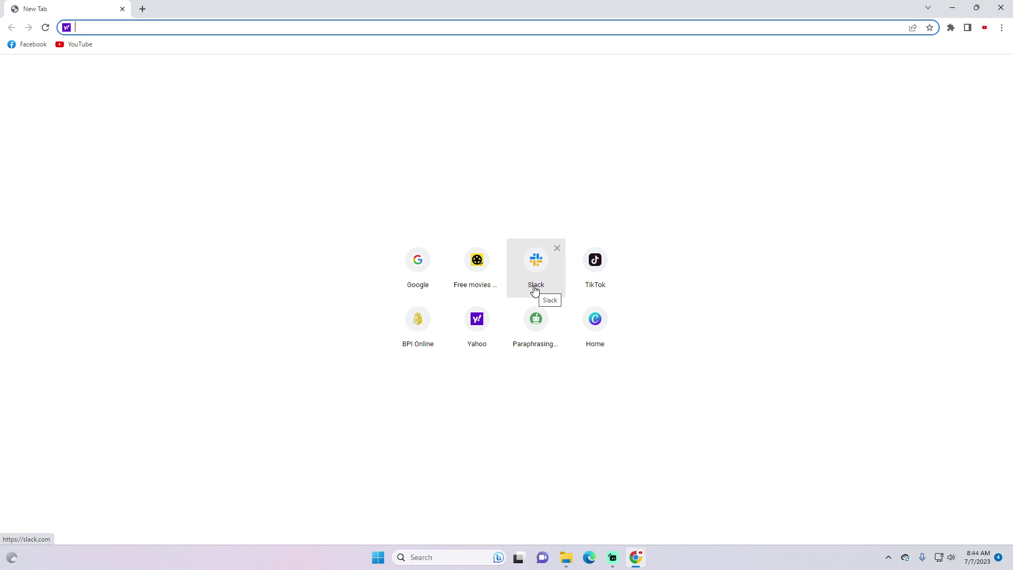
# Load epicwar.com and replace the old map search with 'element td 9.4'
pyautogui.write('ep')
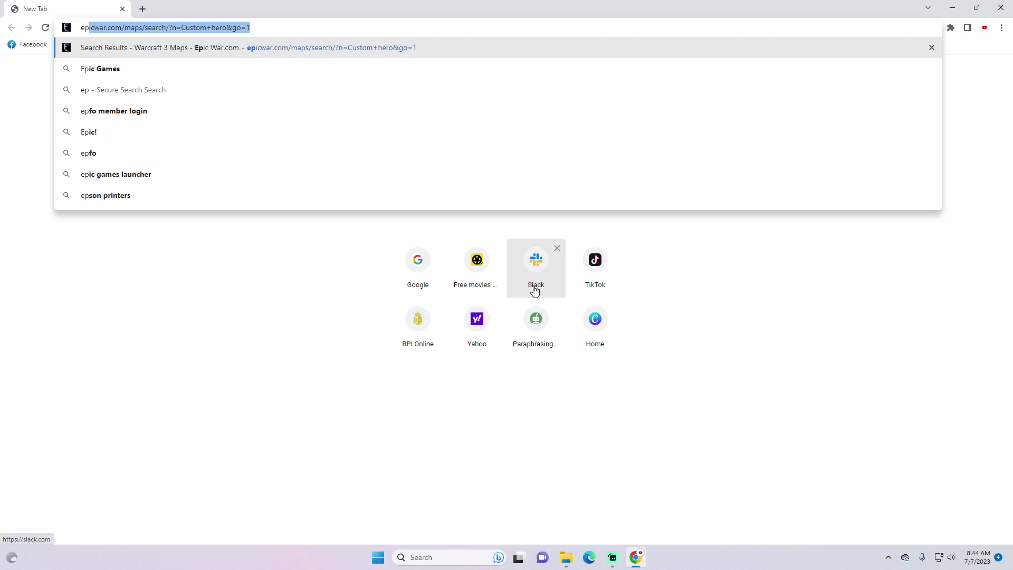
pyautogui.press('Return')
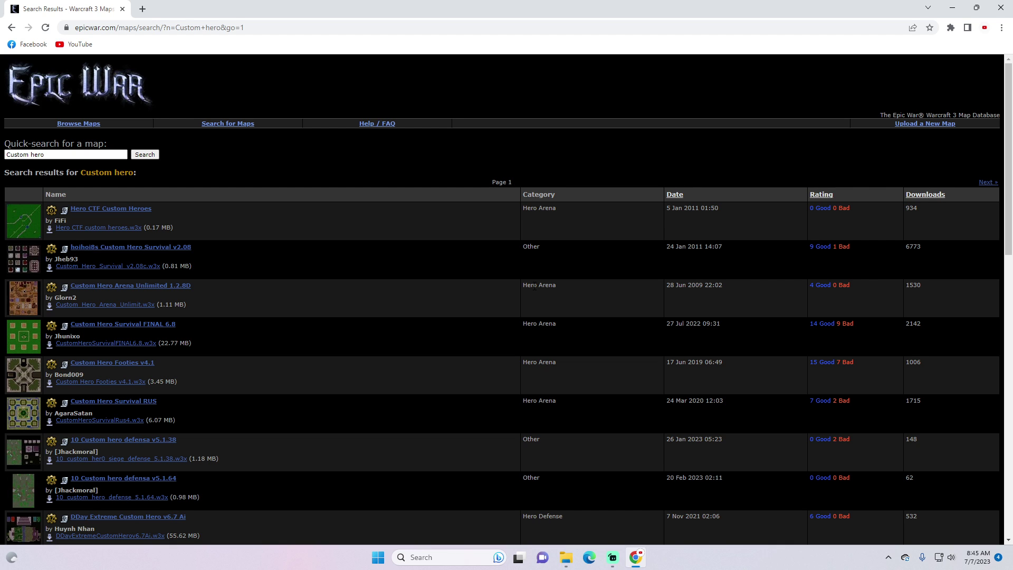
pyautogui.click(59, 153)
pyautogui.moveTo(59, 154); pyautogui.dragTo(1, 161)
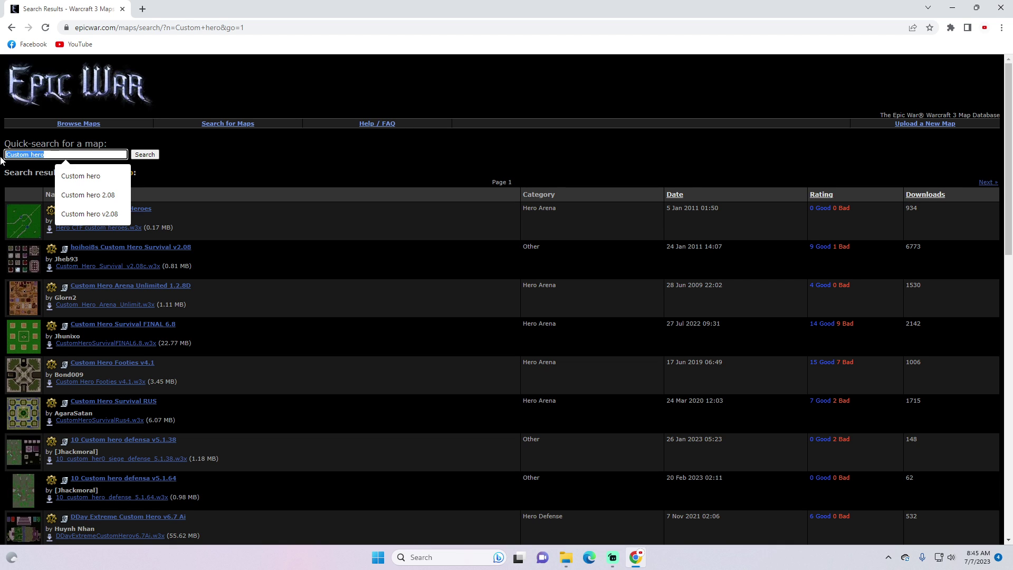
pyautogui.press('BackSpace')
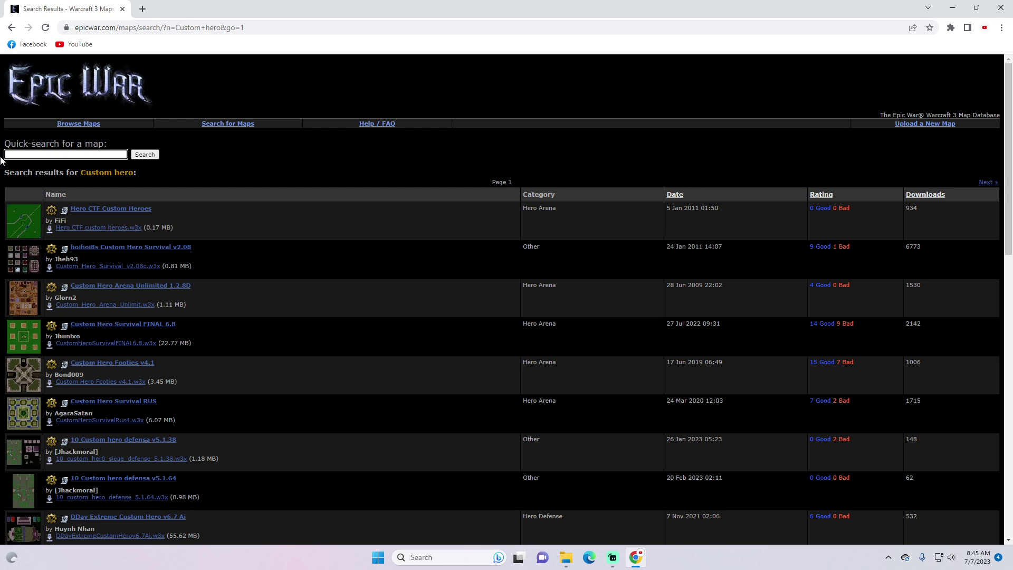
pyautogui.write('Element td 9.4')
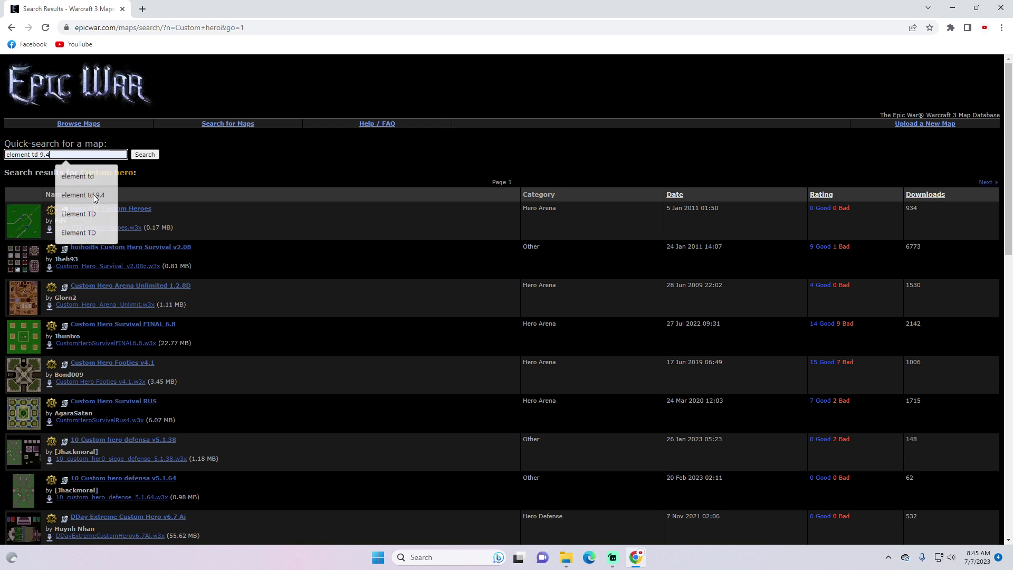
pyautogui.click(93, 194)
pyautogui.click(142, 156)
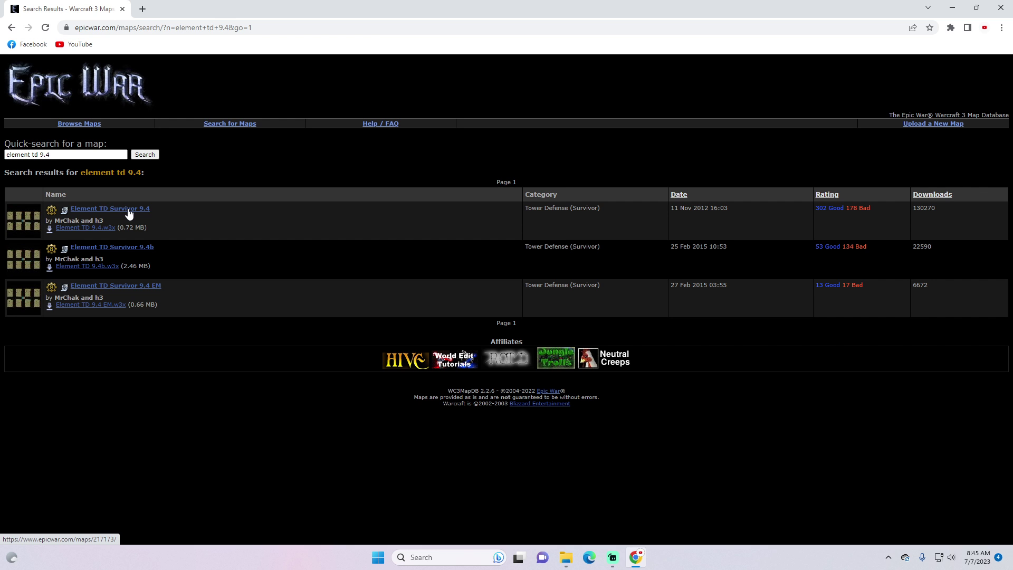
# Open the Element TD Survivor 9.4 map page and request the Element TD 9.4.w3x download
pyautogui.click(129, 211)
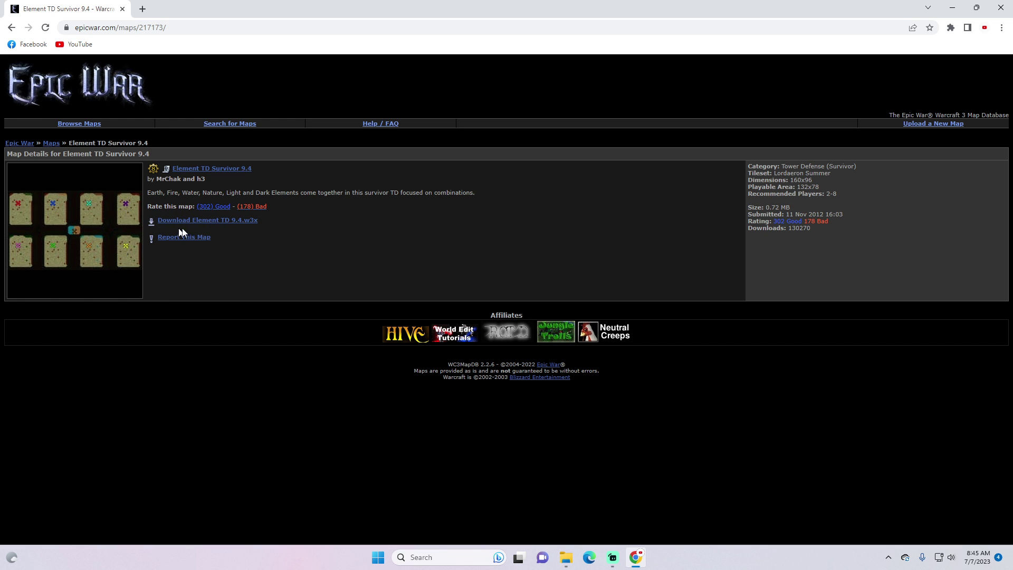
pyautogui.click(235, 222)
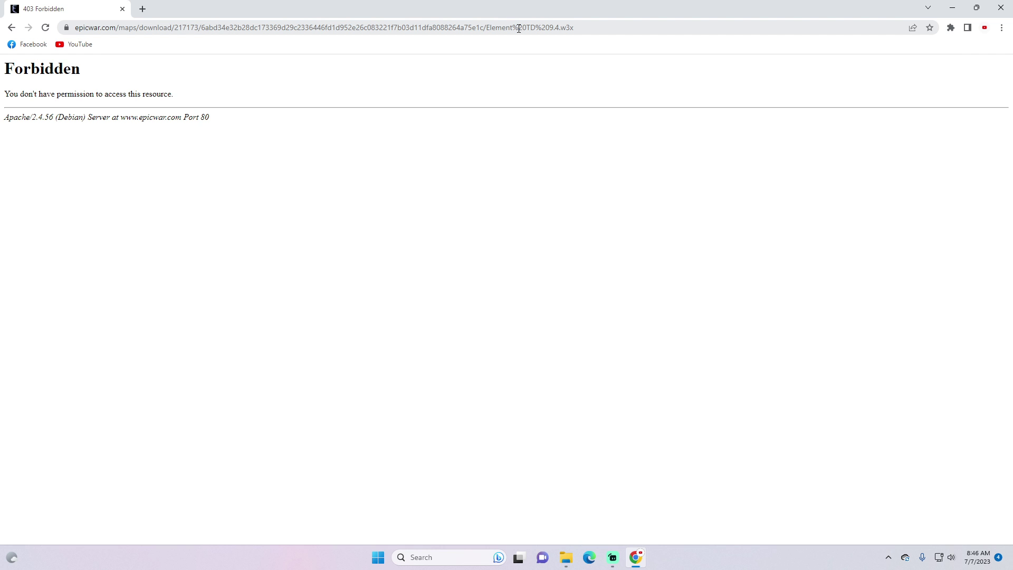
# Inspect the full download web address in Chrome's address bar
pyautogui.click(519, 28)
pyautogui.click(518, 28)
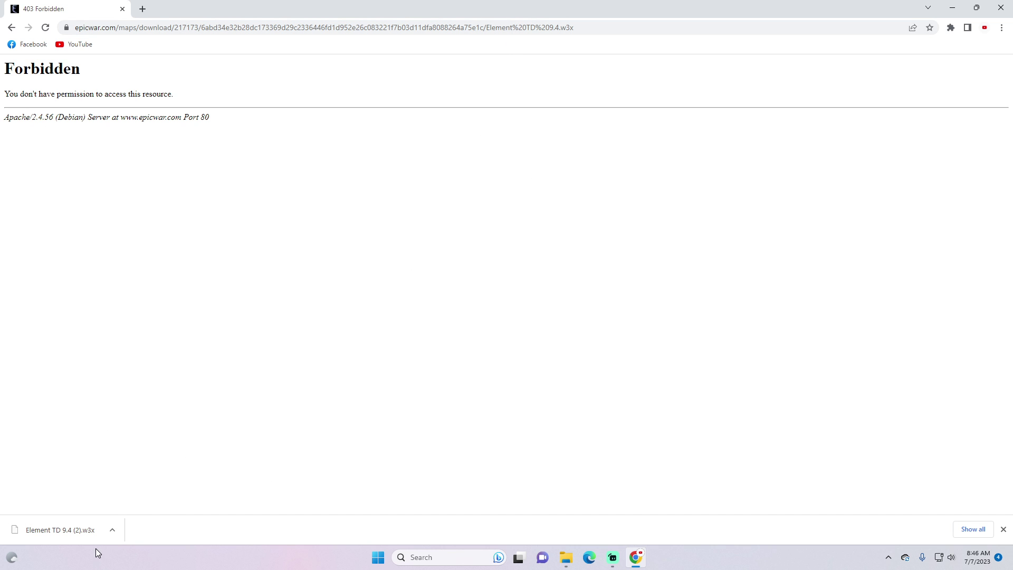
# Show Element TD 9.4 (2).w3x in the Downloads folder and copy it
pyautogui.click(114, 529)
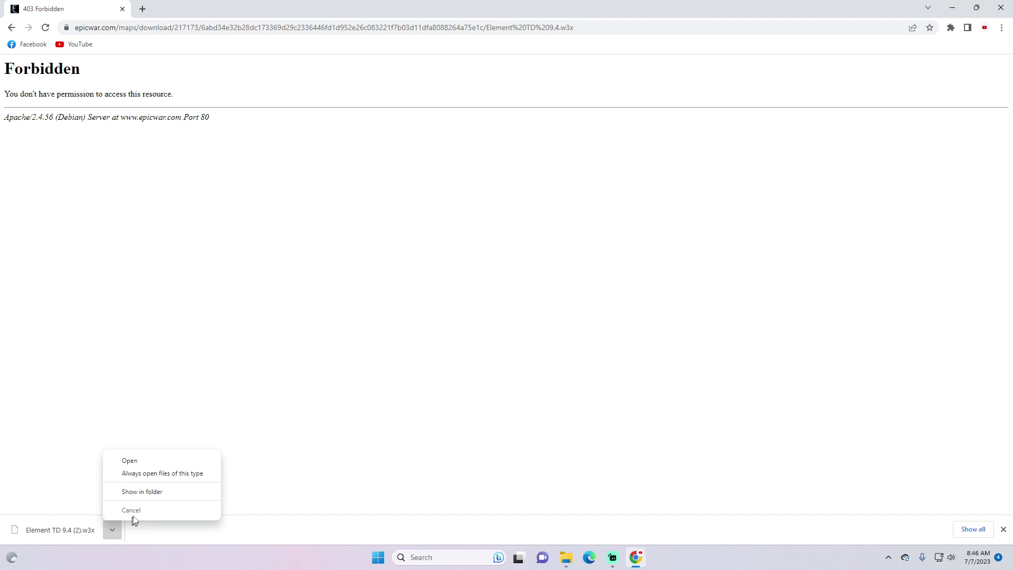
pyautogui.click(153, 492)
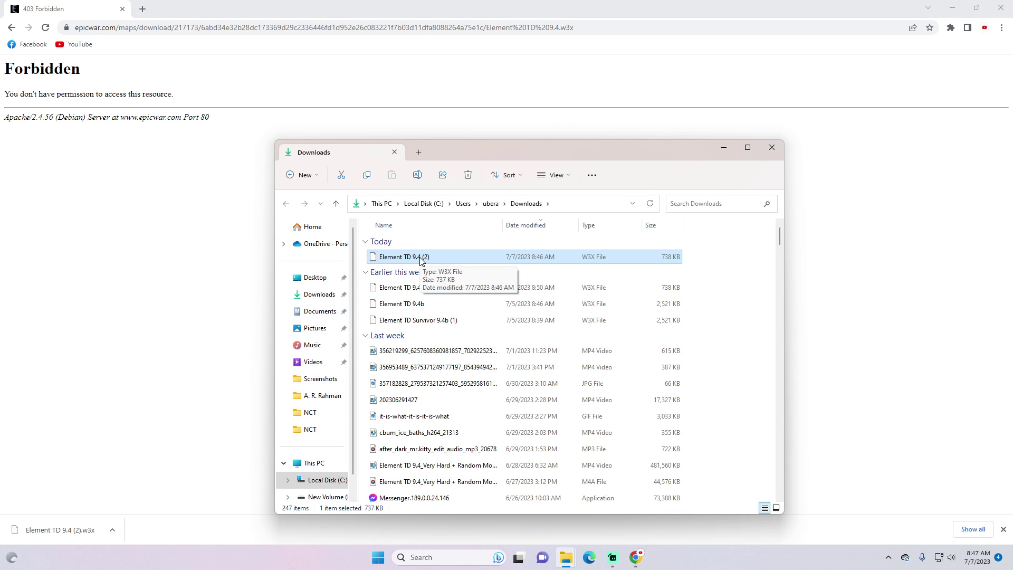
pyautogui.rightClick(420, 259)
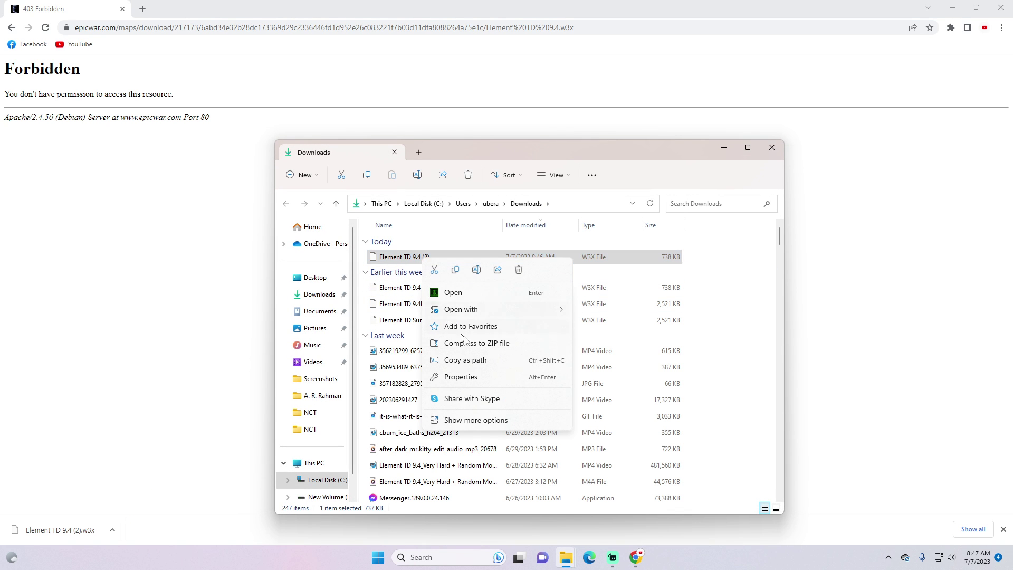
pyautogui.click(456, 273)
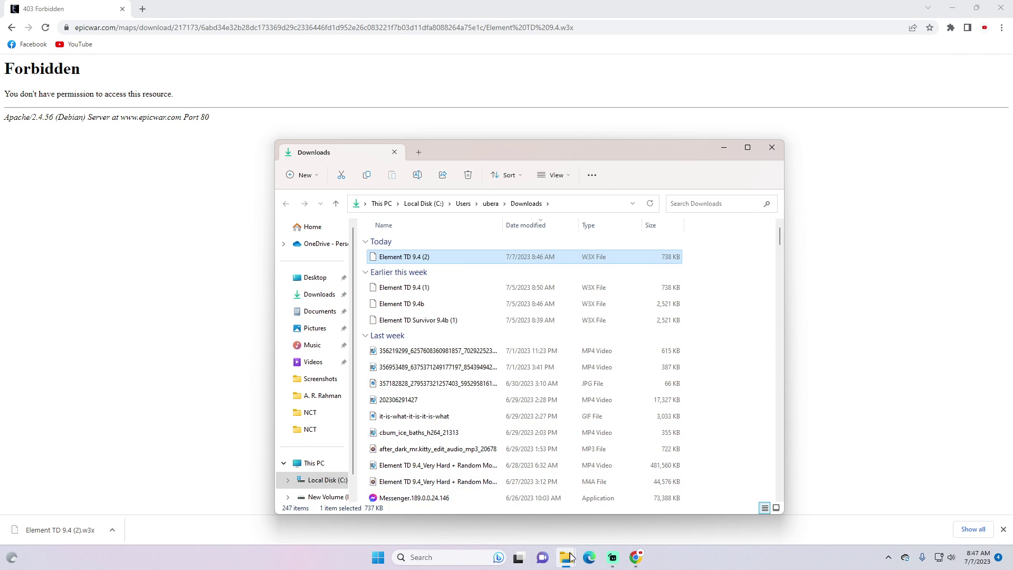
# Navigate the Warcraft III window to the Maps\Download folder
pyautogui.moveTo(566, 557)
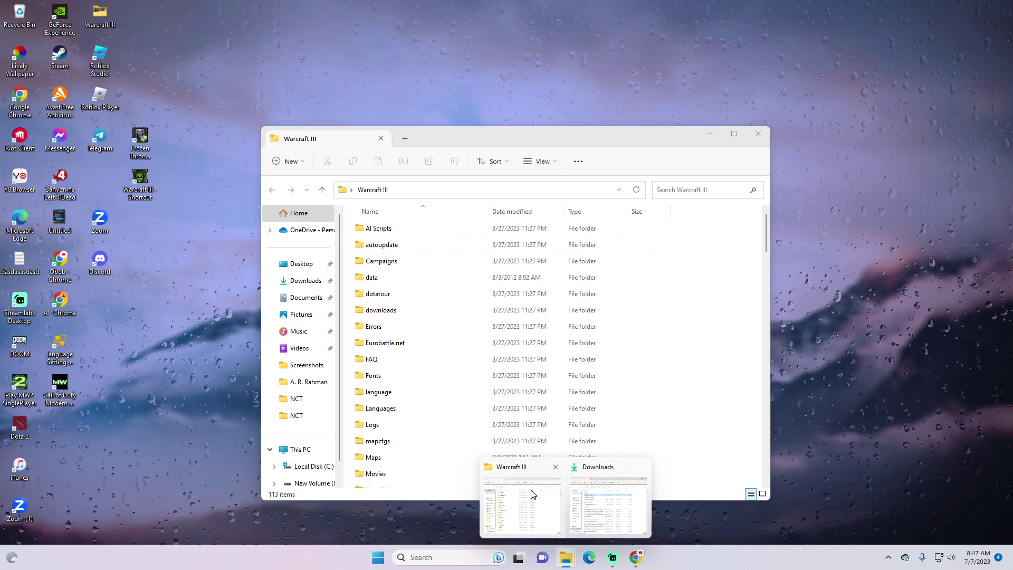
pyautogui.click(533, 494)
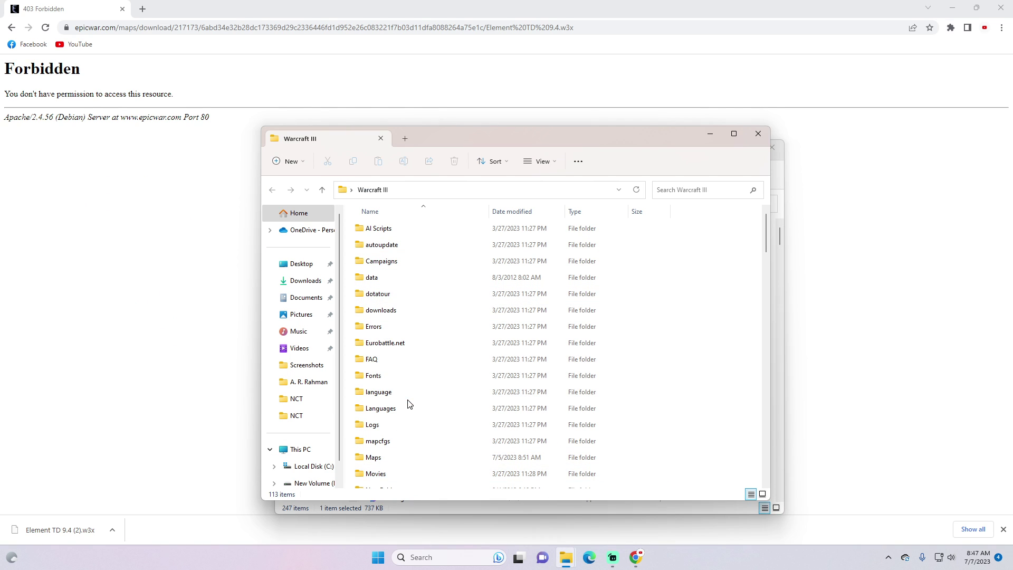
pyautogui.scroll(-1, 410, 403)
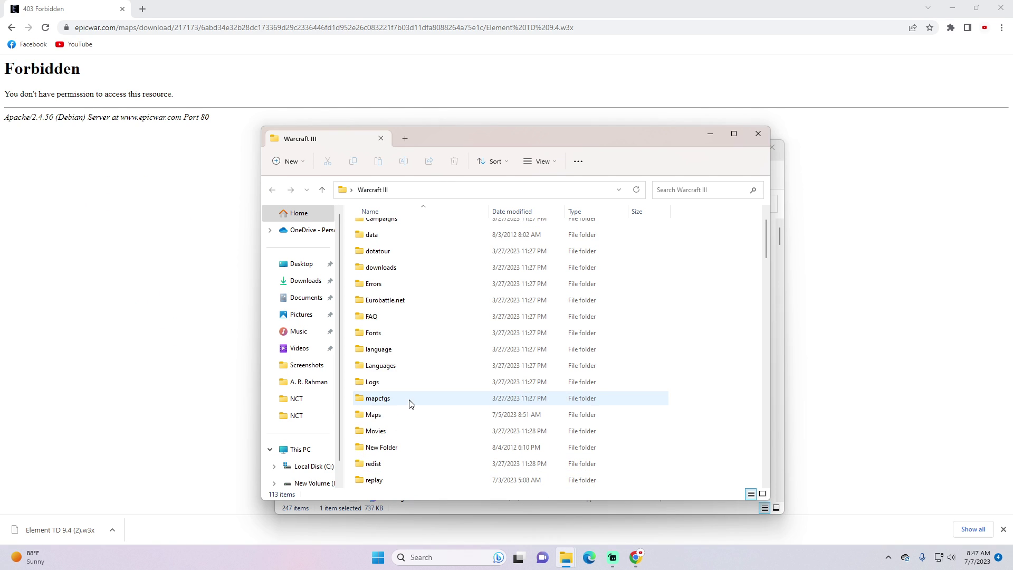
pyautogui.doubleClick(375, 416)
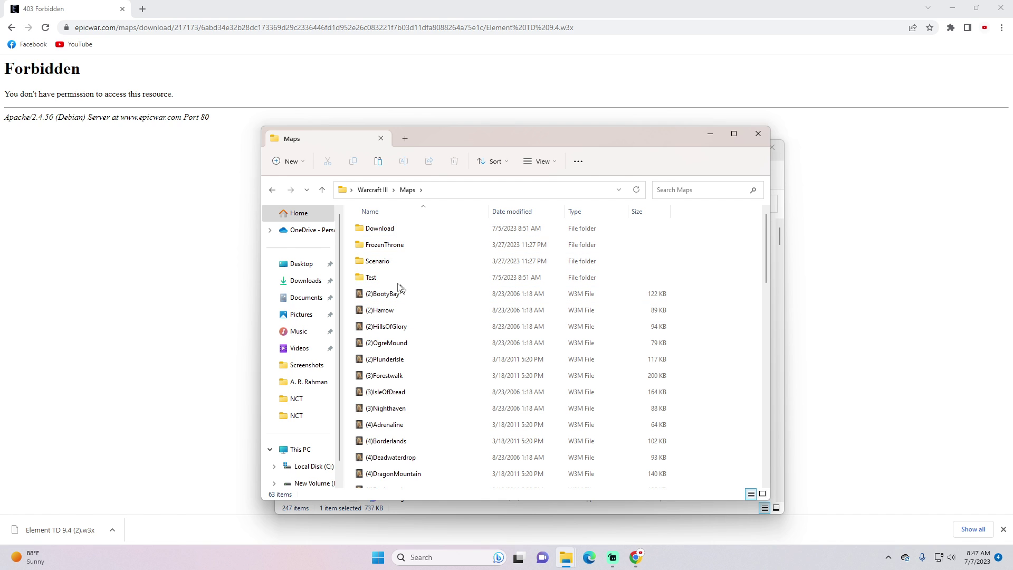
pyautogui.doubleClick(391, 234)
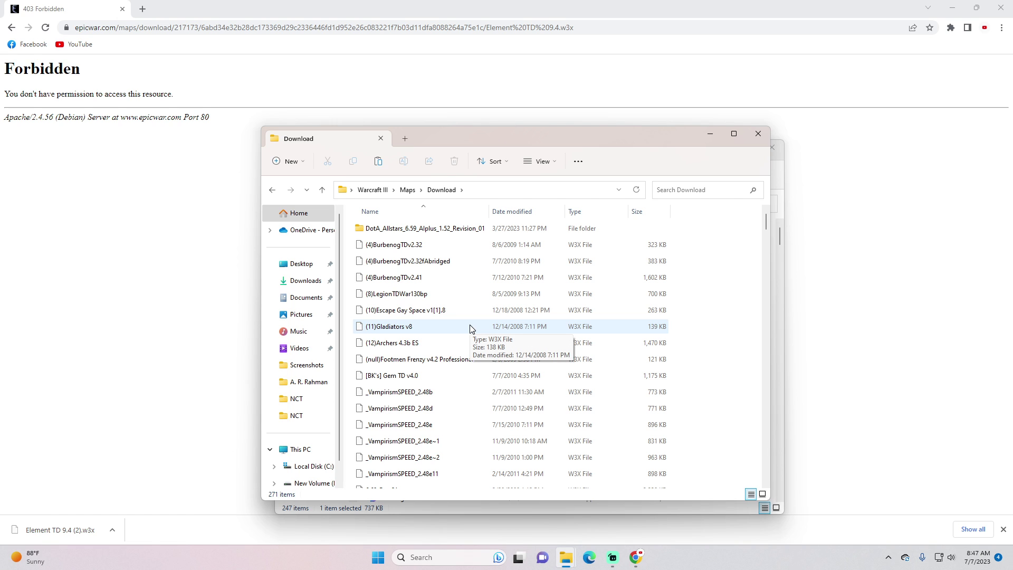
# Paste Element TD 9.4 (2) into Download and return to the Maps folder
pyautogui.rightClick(749, 299)
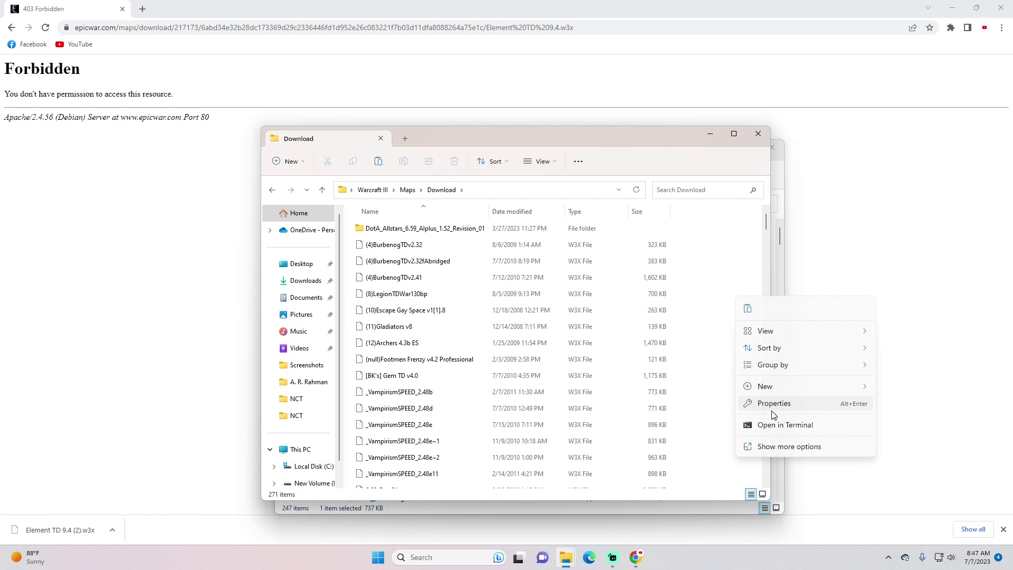
pyautogui.click(748, 309)
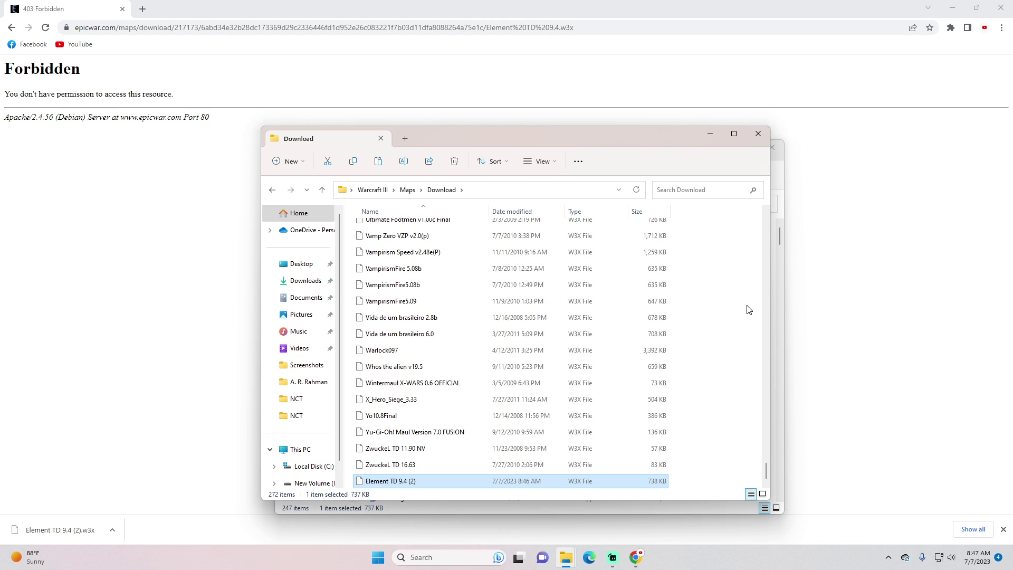
pyautogui.scroll(20, 733, 382)
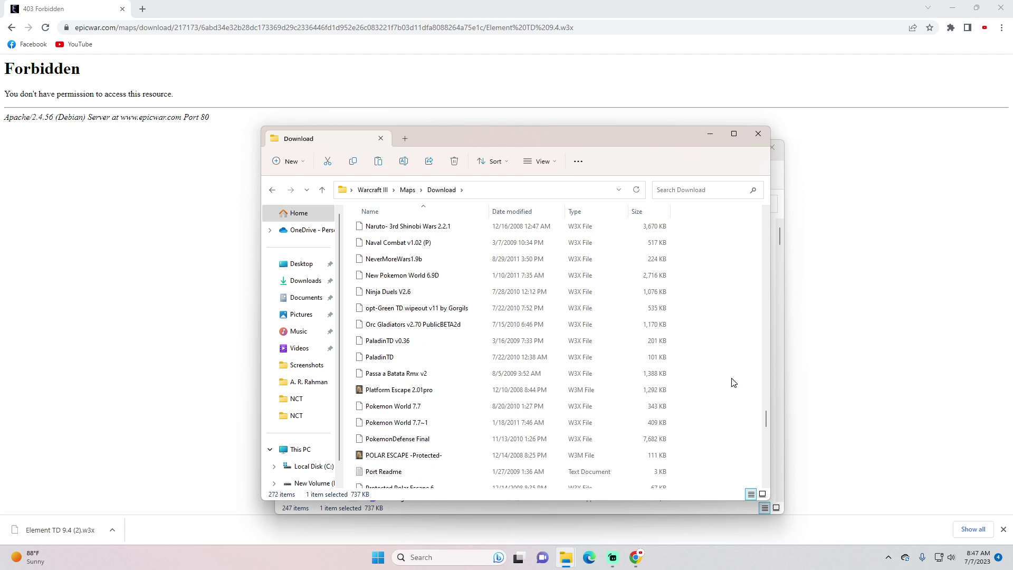
pyautogui.moveTo(766, 378); pyautogui.dragTo(766, 210)
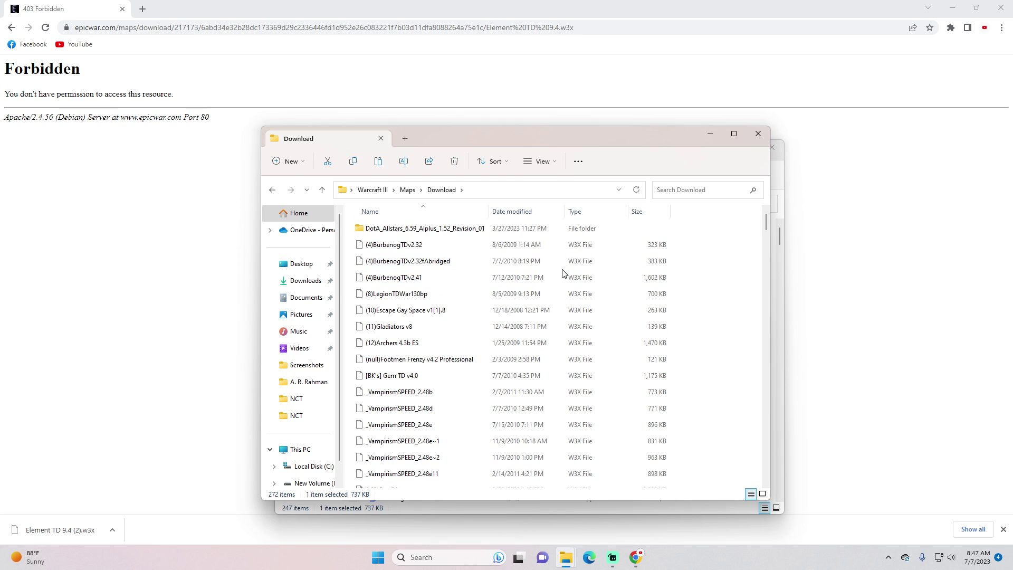
pyautogui.click(272, 190)
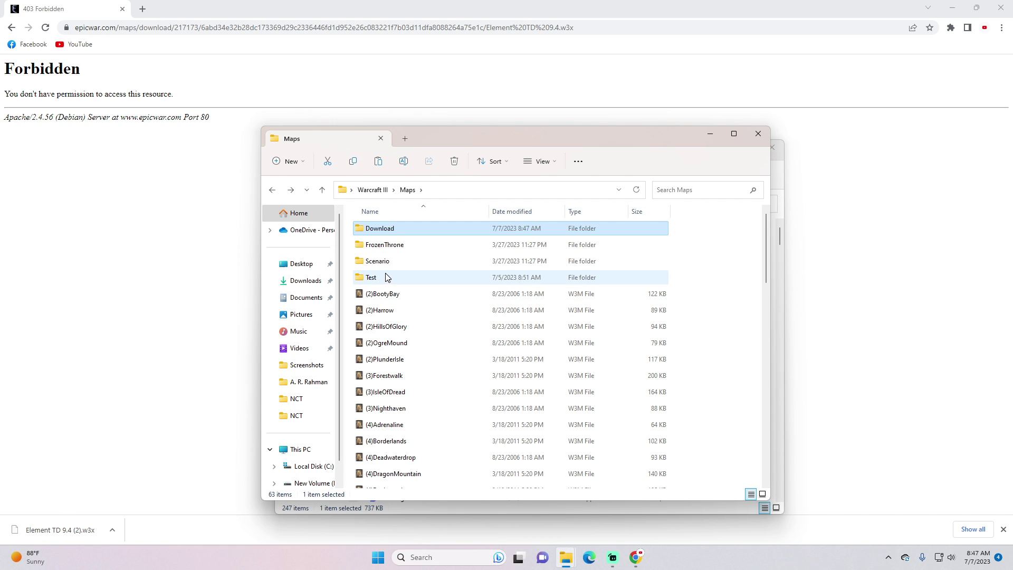
# Paste another copy of Element TD 9.4 (2) into the Maps Test folder
pyautogui.doubleClick(383, 280)
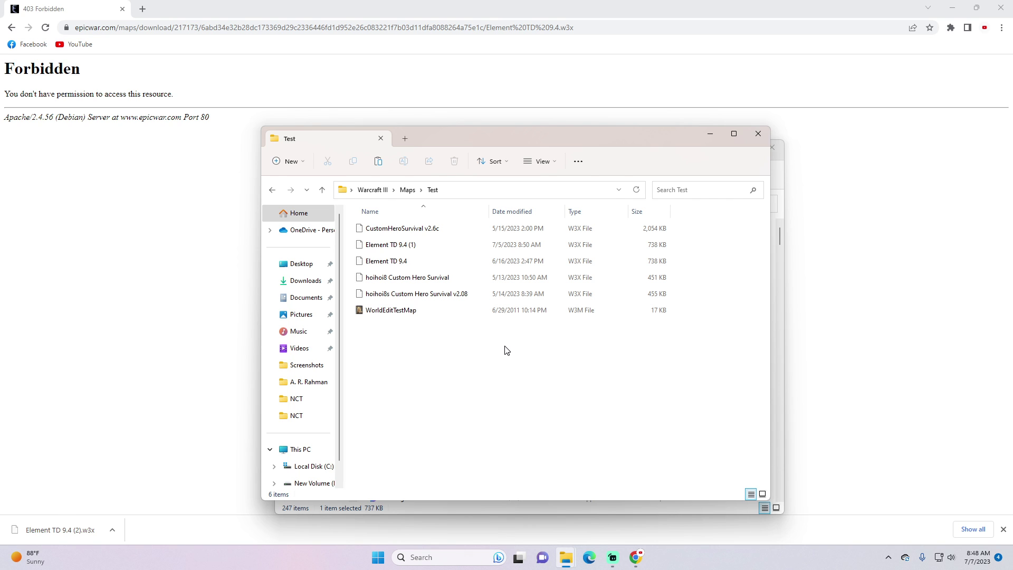
pyautogui.rightClick(507, 351)
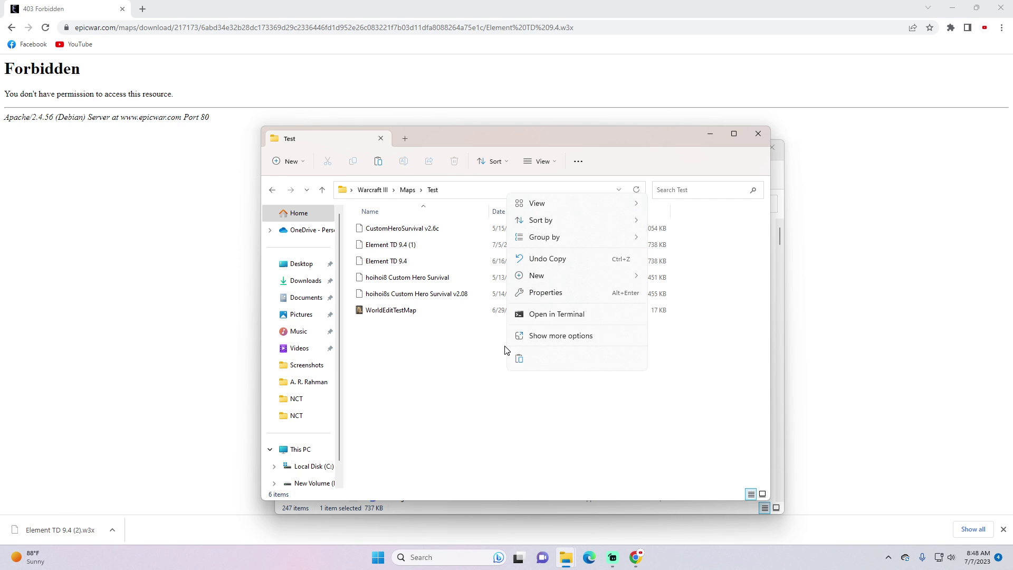
pyautogui.click(452, 350)
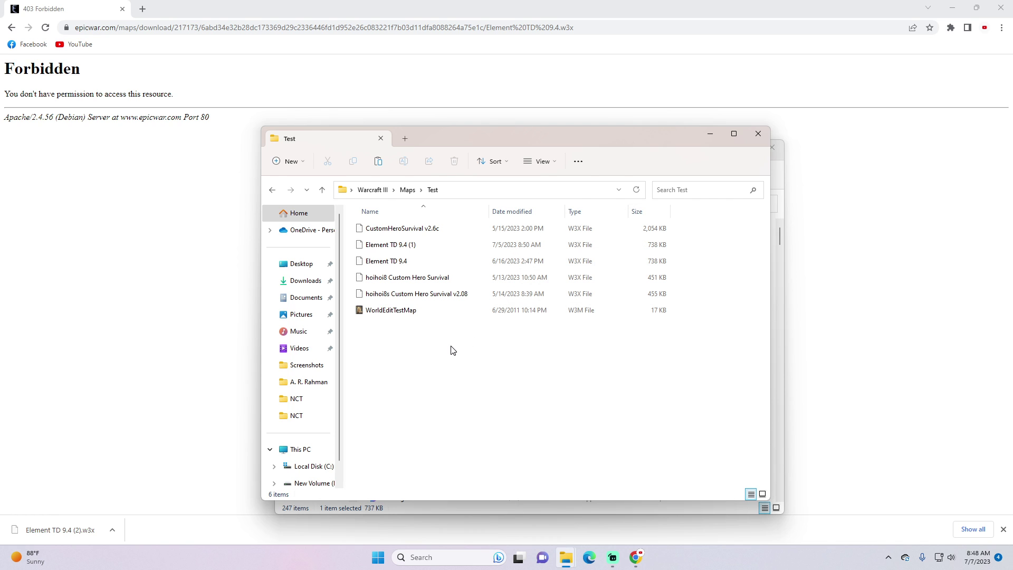
pyautogui.hotkey('ctrl', 'v')
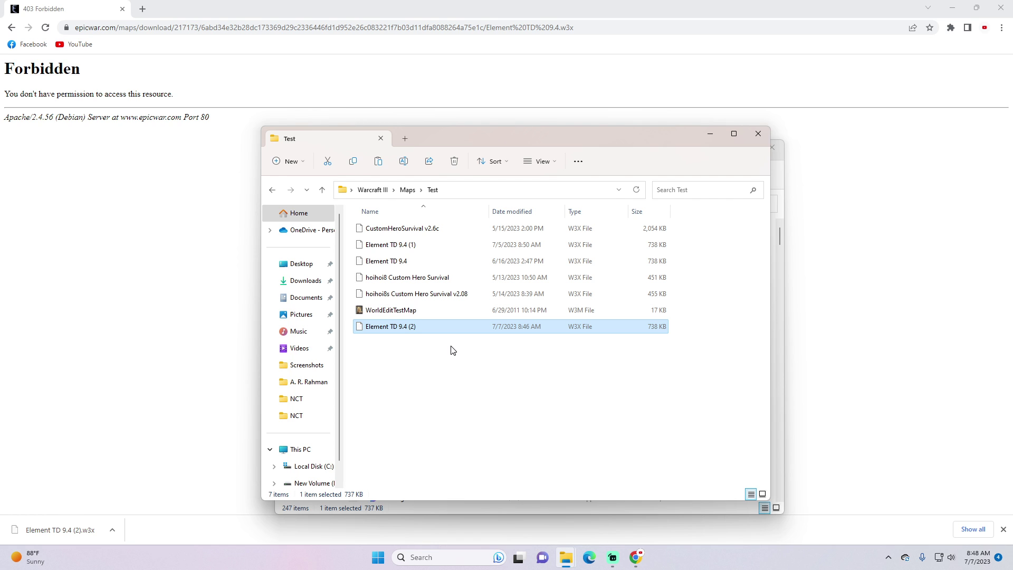
pyautogui.click(452, 350)
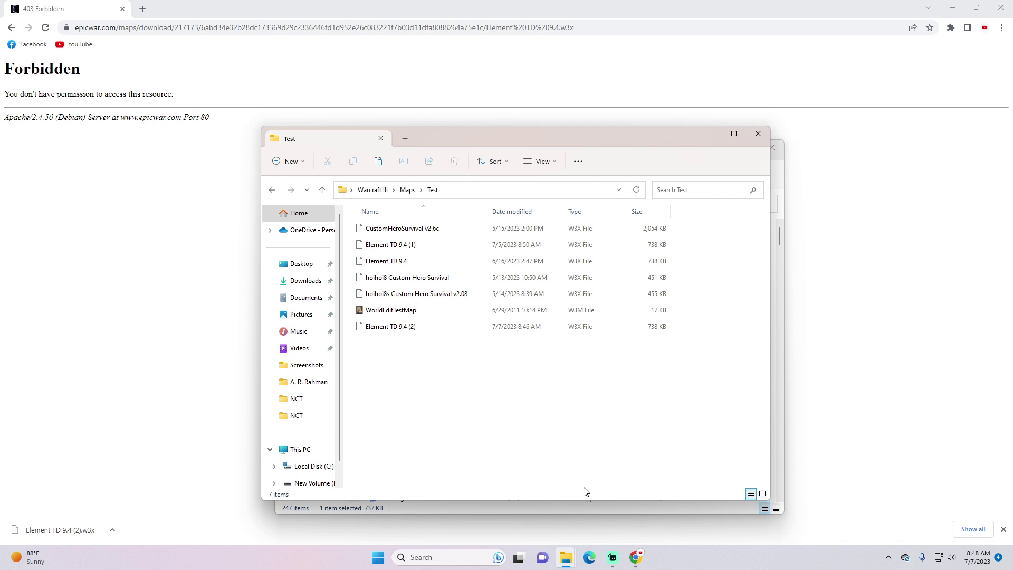
# Minimize both Explorer windows, Chrome and Streamlabs Desktop to reveal Warcraft III
pyautogui.click(710, 135)
pyautogui.click(723, 148)
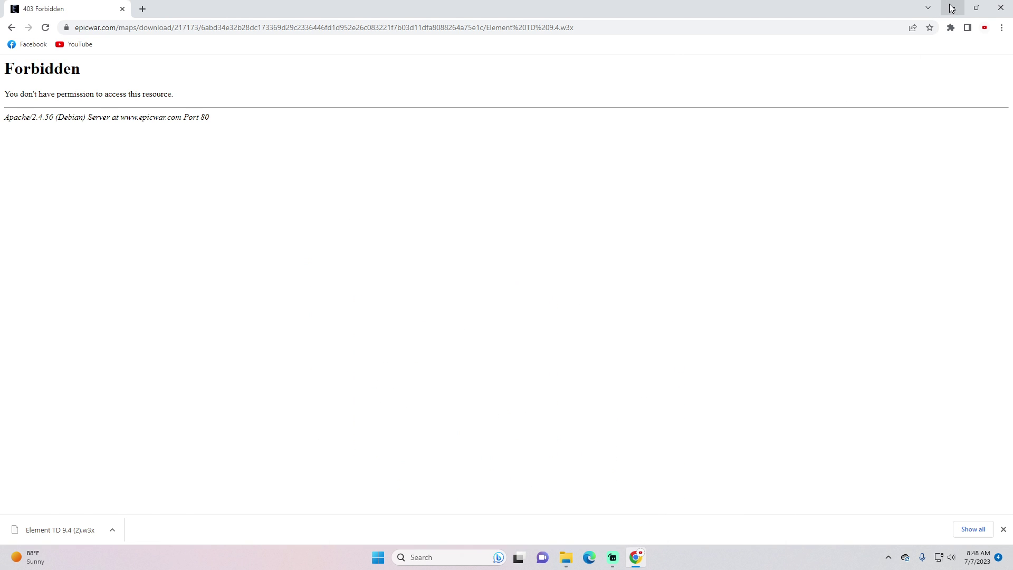
pyautogui.click(952, 8)
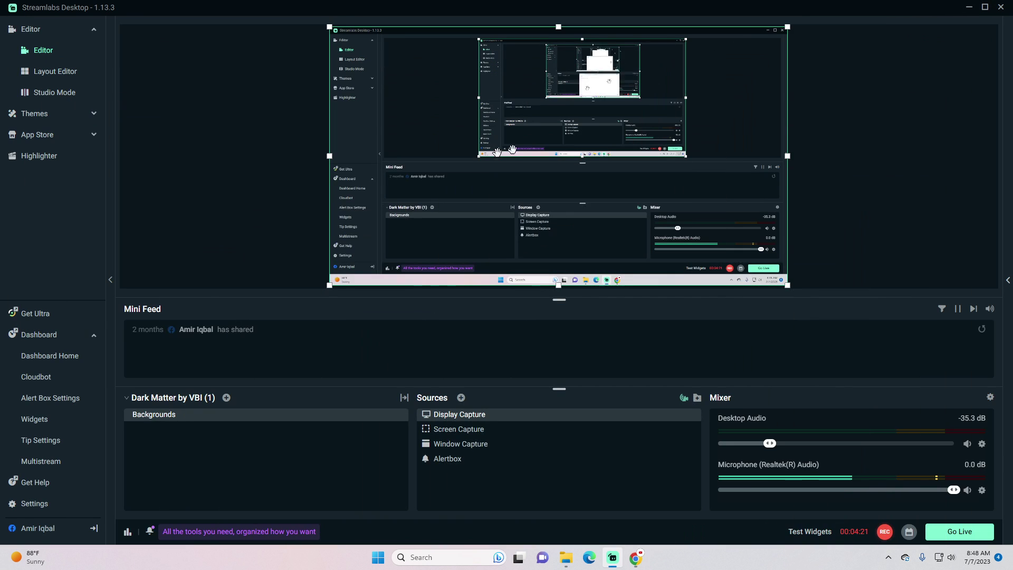
pyautogui.click(971, 8)
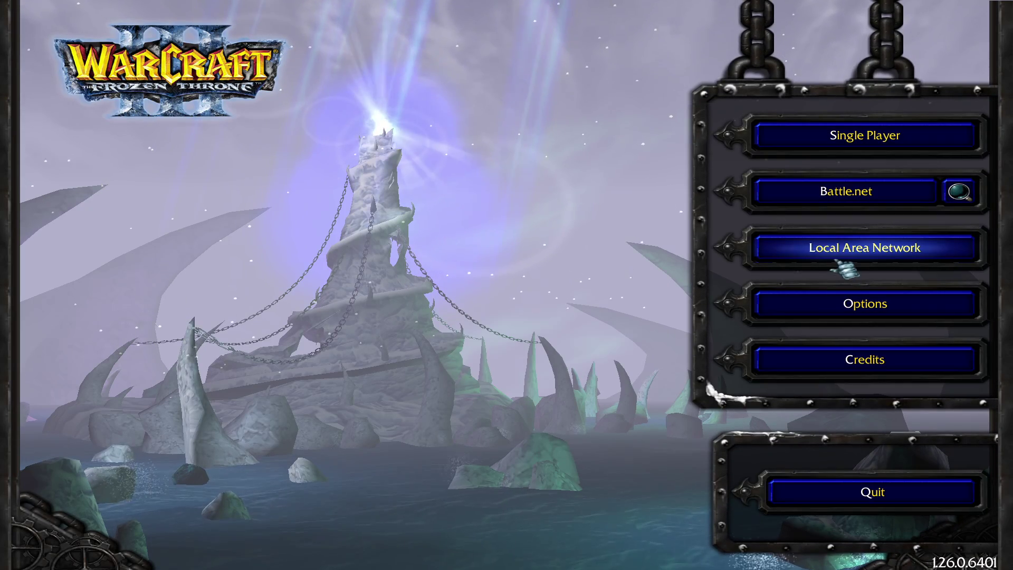
# Start a Local Area Network Create Game and bring the map list to its top-level folders
pyautogui.click(780, 256)
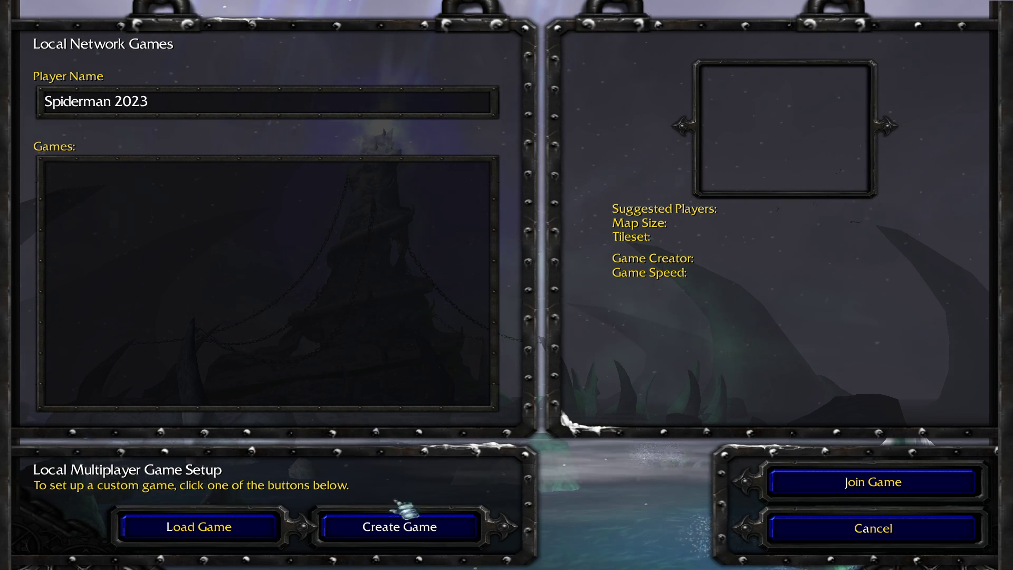
pyautogui.click(408, 530)
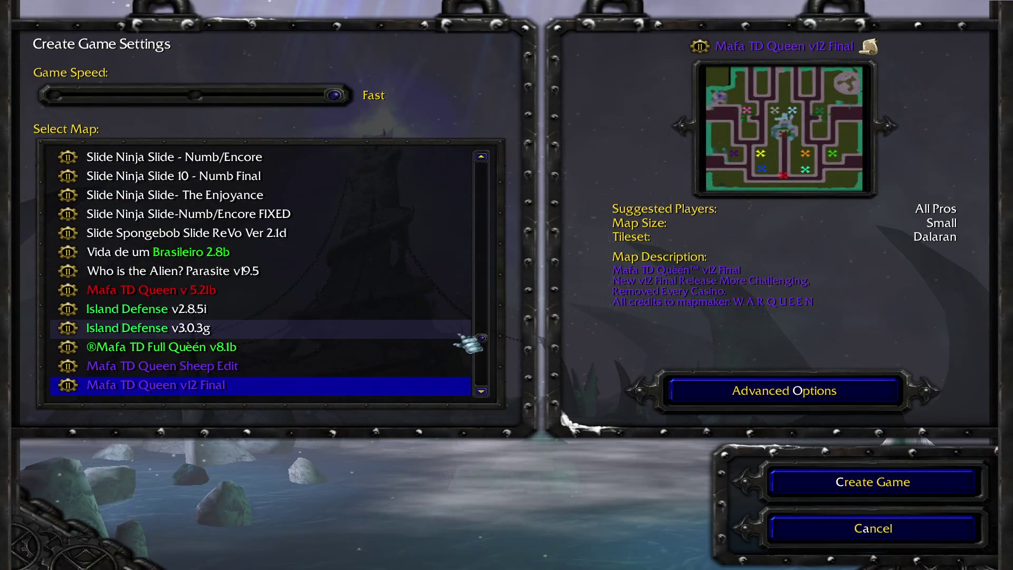
pyautogui.moveTo(481, 341); pyautogui.dragTo(481, 168)
pyautogui.doubleClick(299, 167)
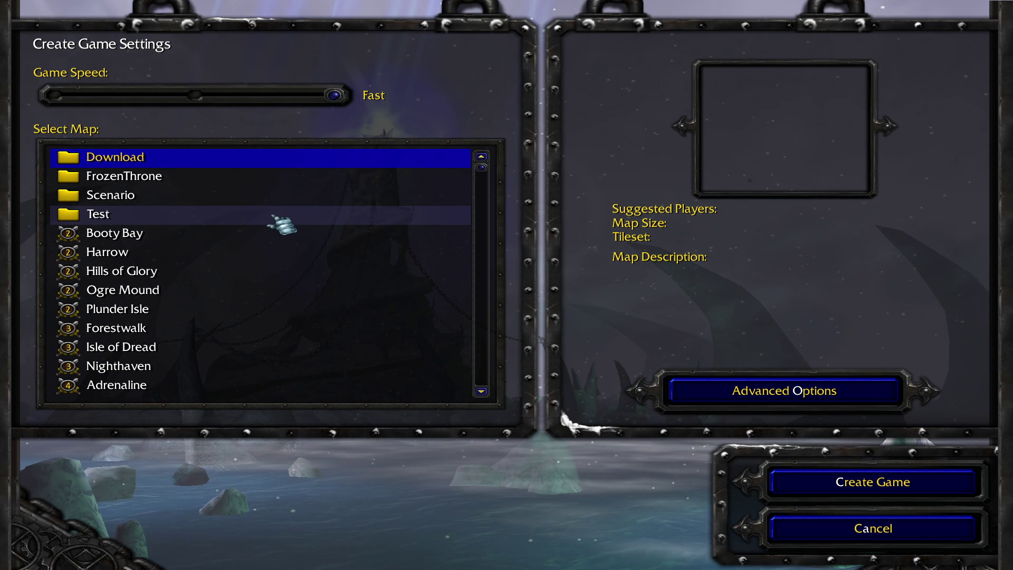
# Open the Test folder in Select Map to list its three Element TD Survivor 9.4 maps
pyautogui.click(270, 222)
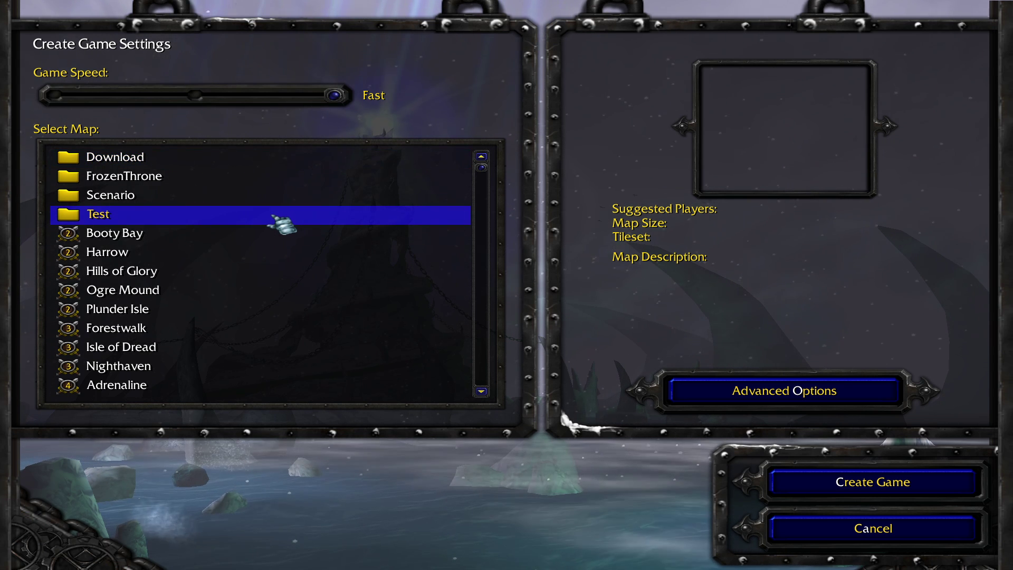
pyautogui.doubleClick(123, 215)
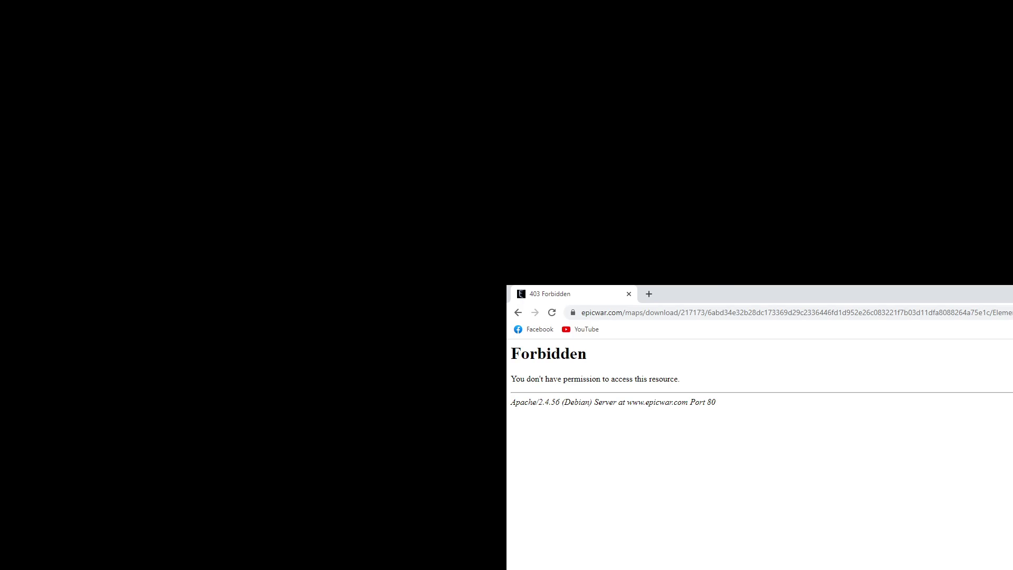
# Switch back to the Chrome window with Alt+Tab
pyautogui.hotkey('alt', 'Tab')
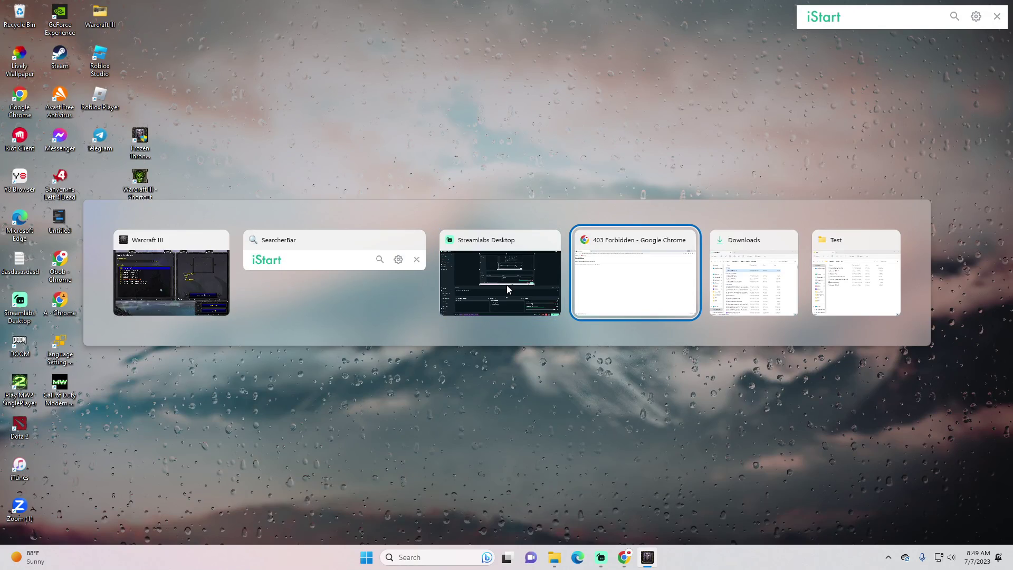